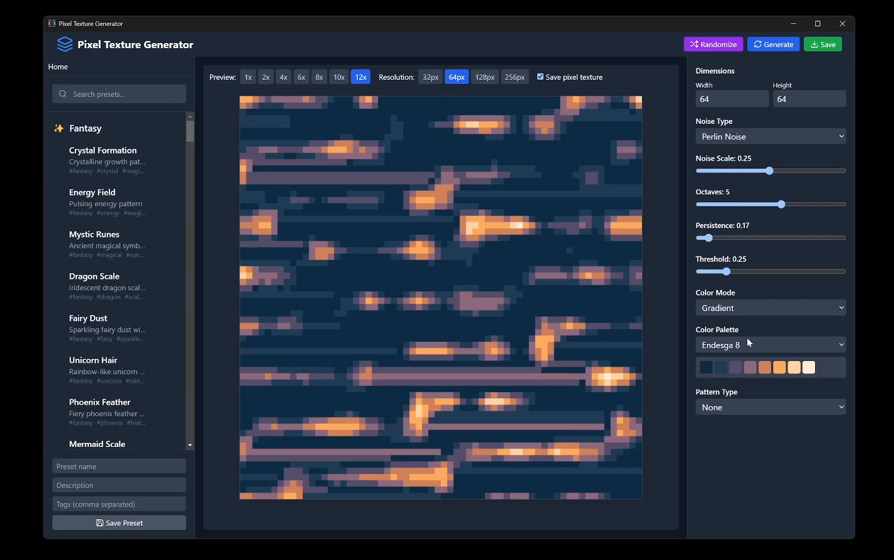
- Set the Perlin noise texture's noise scale to 0.22 and its octaves to 6
left_click(785, 171)
left_click_drag(785, 172, 761, 171)
left_click(768, 205)
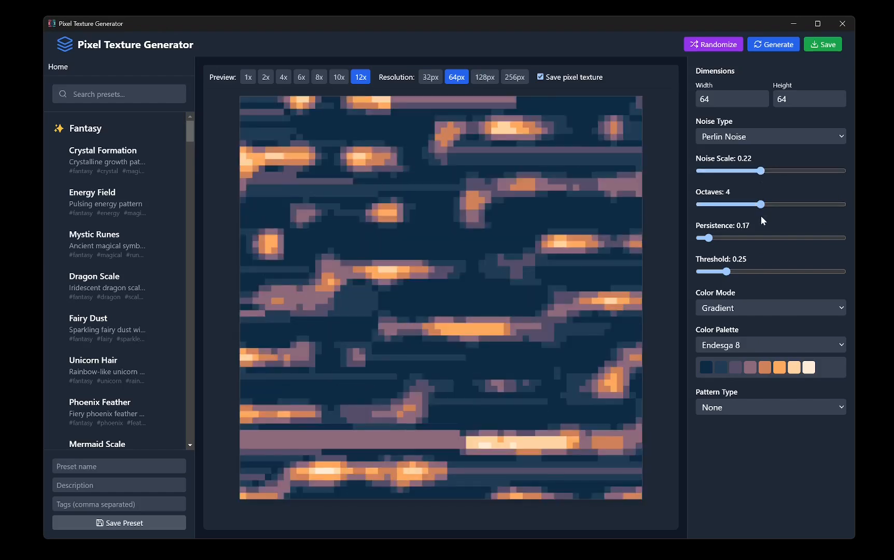
left_click_drag(761, 205, 804, 205)
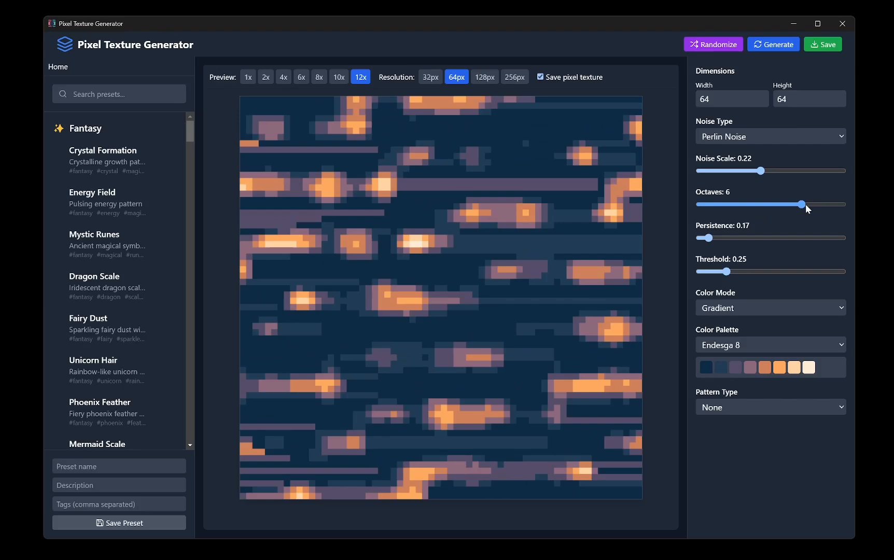
- Generate several new variations of the Perlin noise texture with the Endesga 8 palette
left_click(776, 51)
left_click(777, 50)
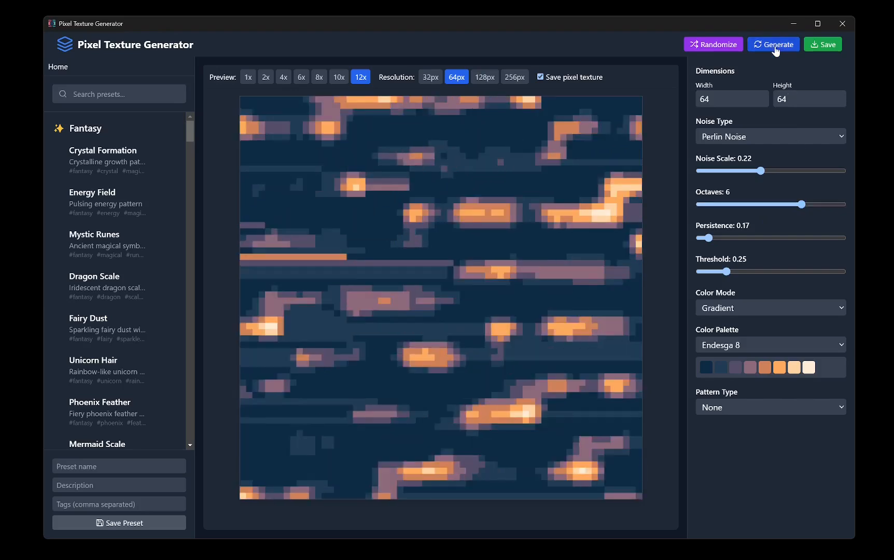
left_click(777, 51)
left_click(777, 51)
left_click(776, 51)
left_click(776, 51)
left_click(776, 51)
left_click(776, 51)
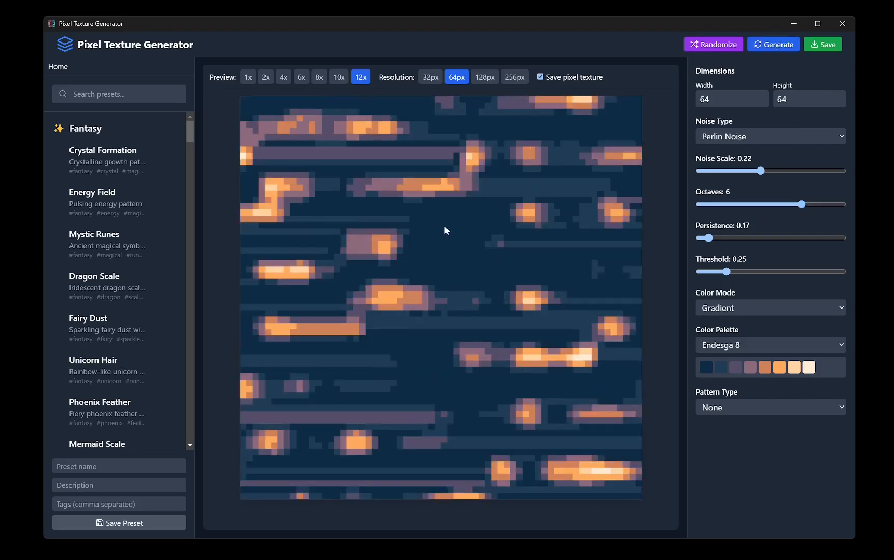
- Load the Unicorn Hair preset from the Fantasy presets, and replace it with the Mermaid Scale preset
scroll(104, 259, "down", 2)
left_click(100, 256)
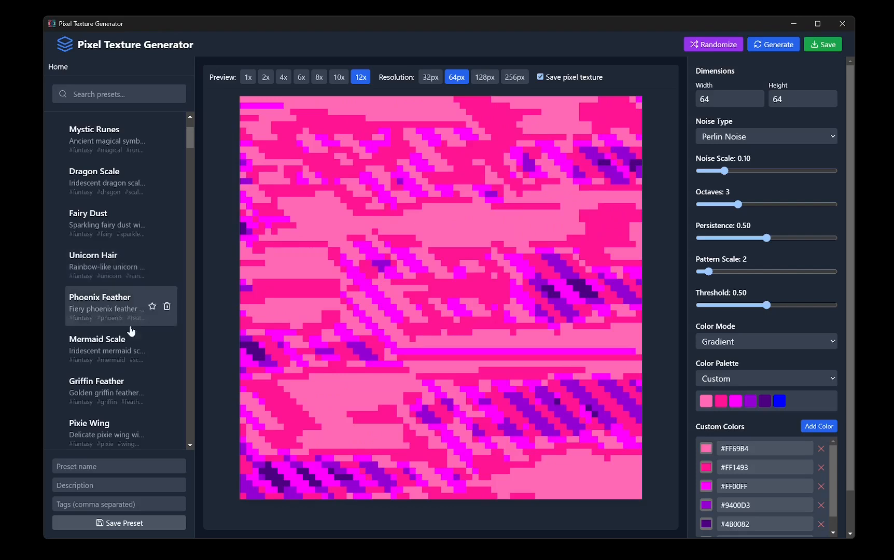
left_click(101, 354)
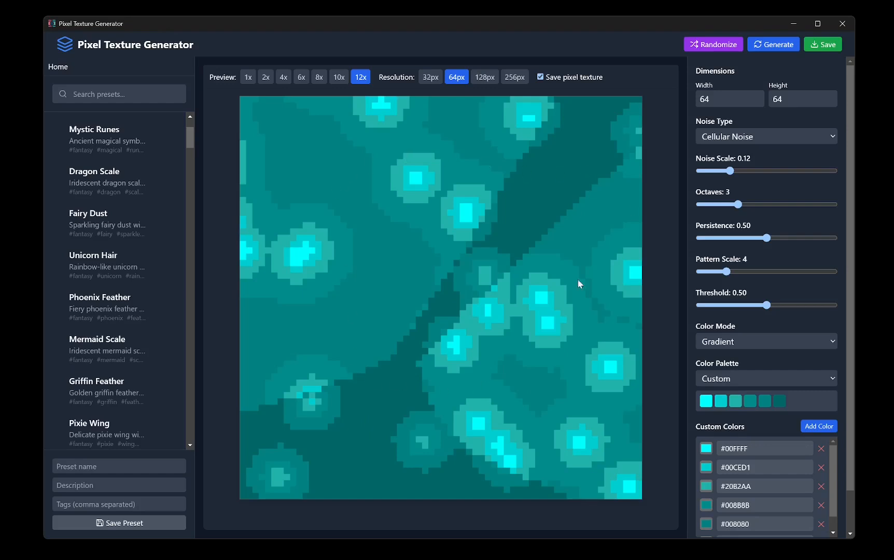
- Regenerate the Mermaid Scale texture several times to produce new variations
left_click(786, 46)
left_click(786, 45)
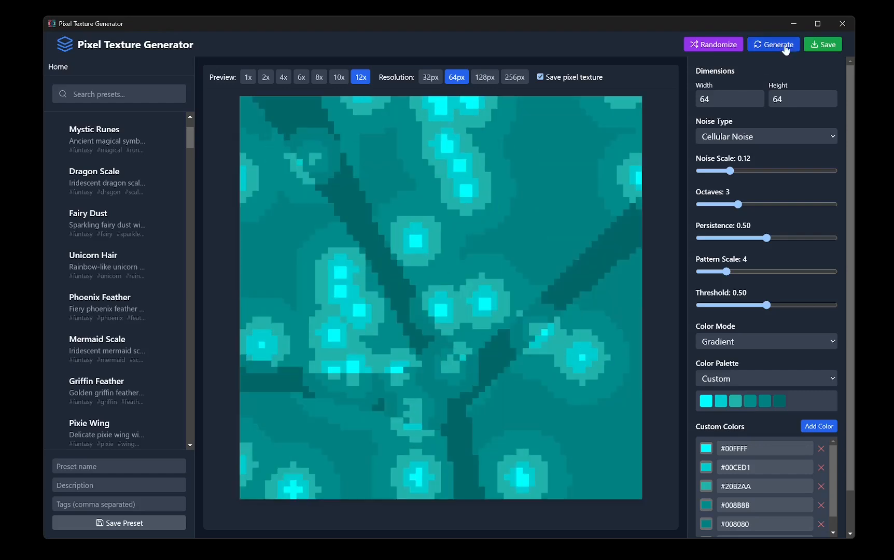
left_click(786, 46)
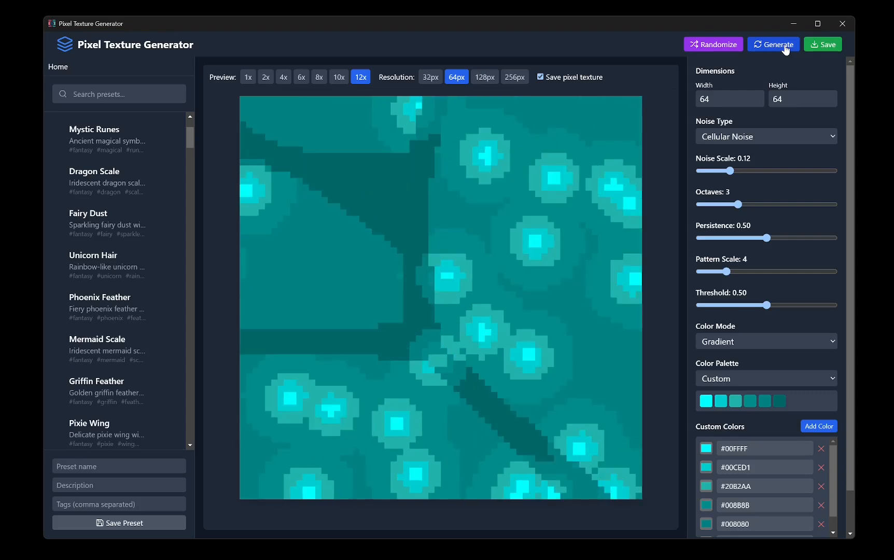
left_click(785, 46)
left_click(786, 45)
left_click(786, 46)
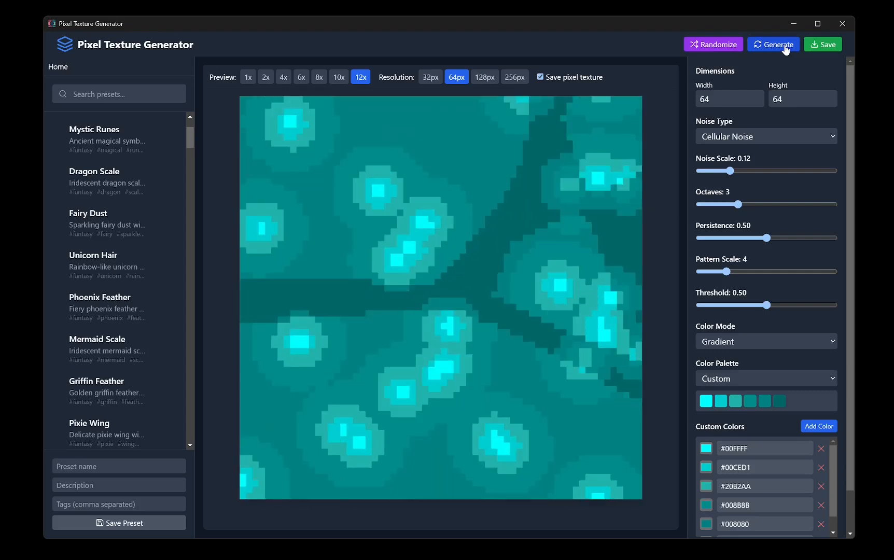
left_click(786, 45)
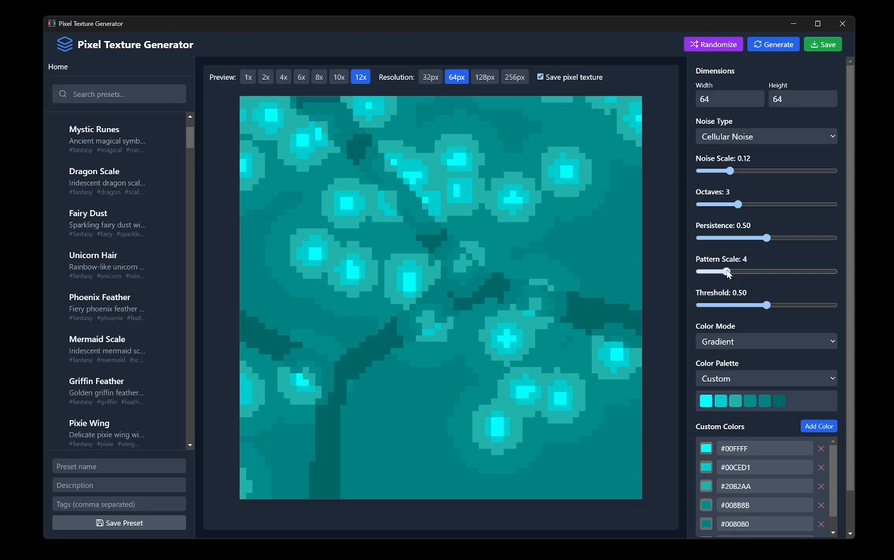
- Set the Mermaid Scale texture's noise scale to 0.11 and its persistence to 0.40
mouse_move(727, 274)
left_mouse_down()
mouse_move(792, 273)
mouse_move(727, 274)
left_mouse_up()
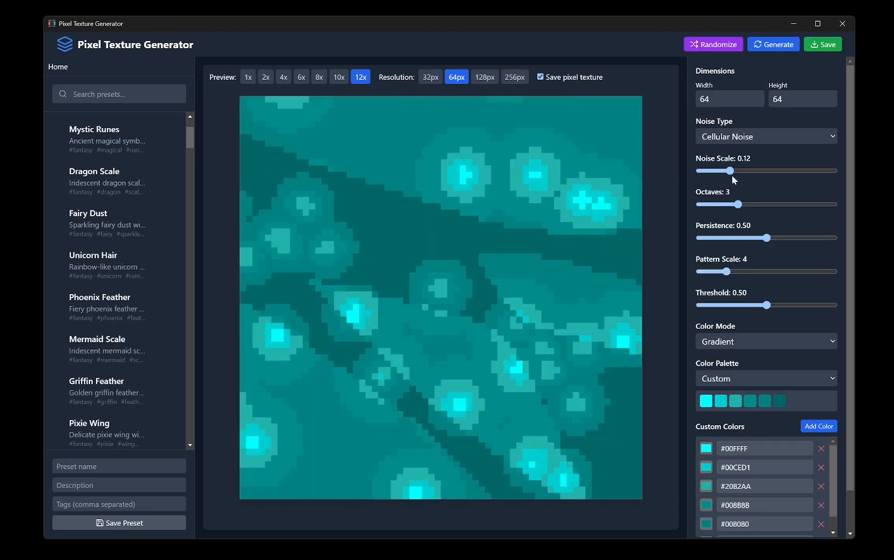
mouse_move(732, 171)
left_mouse_down()
mouse_move(758, 170)
mouse_move(728, 172)
left_mouse_up()
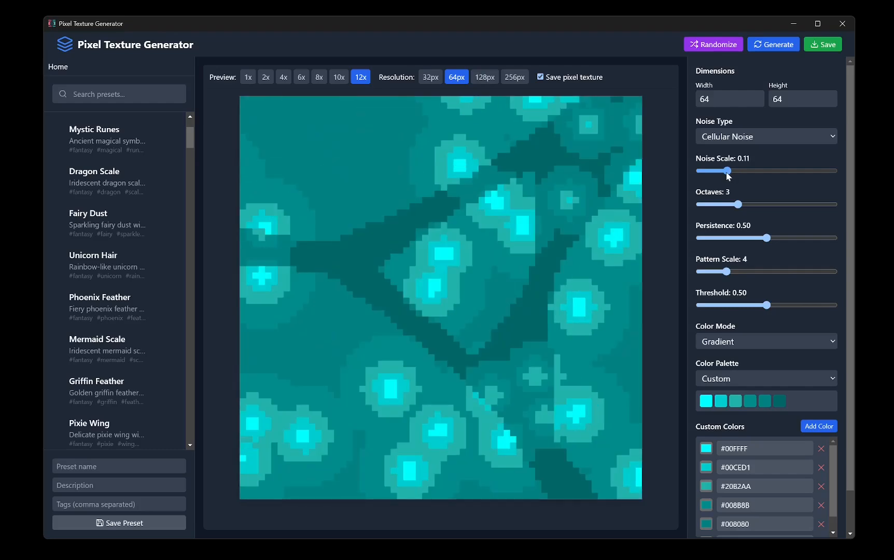
mouse_move(767, 238)
left_mouse_down()
mouse_move(808, 240)
mouse_move(751, 240)
left_mouse_up()
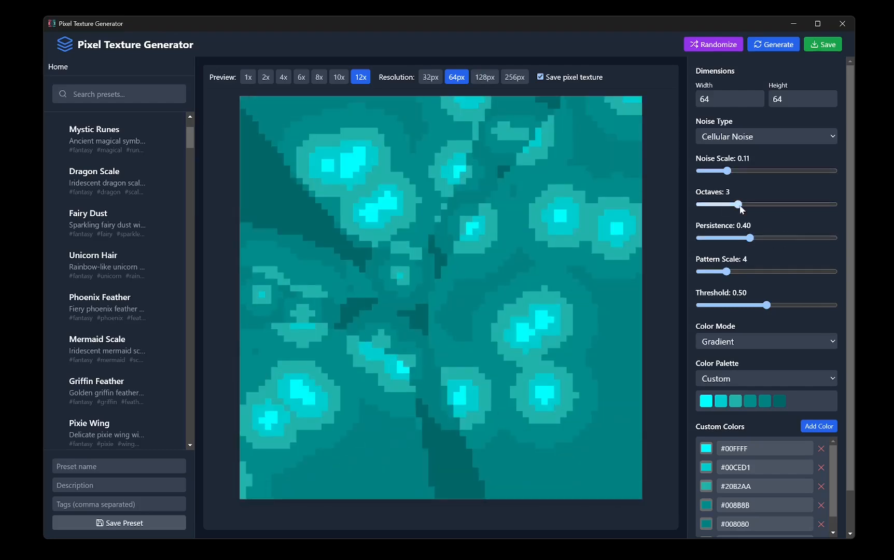
- Try the pattern types None and Crackle on the Mermaid Scale texture, and return it to Voronoi
scroll(733, 324, "down", 1)
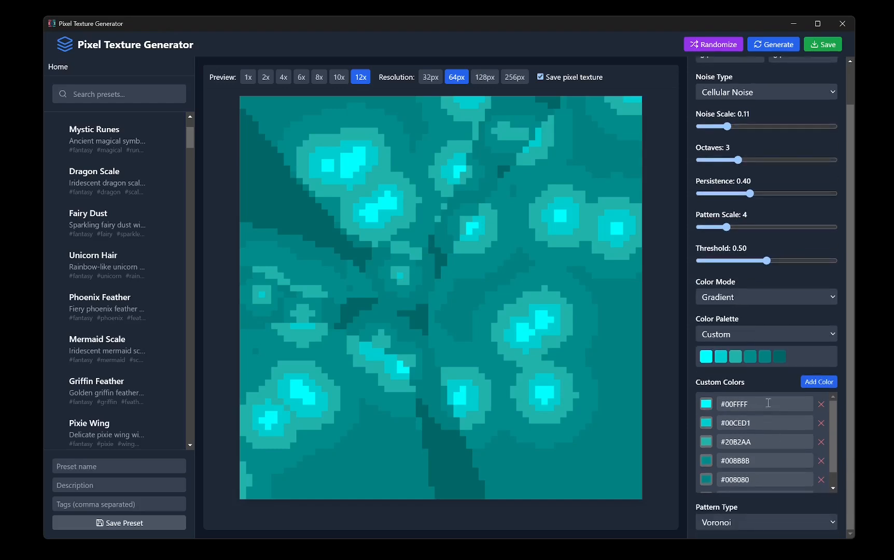
left_click(743, 522)
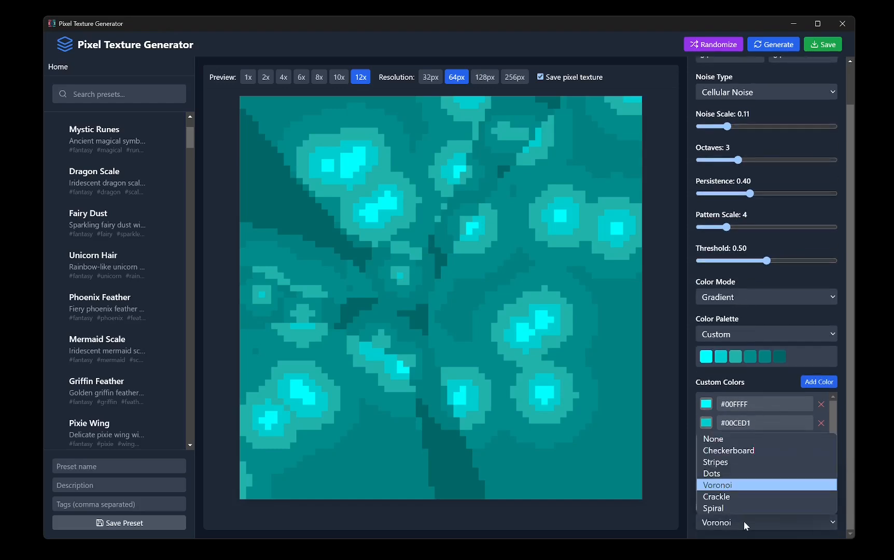
left_click(744, 441)
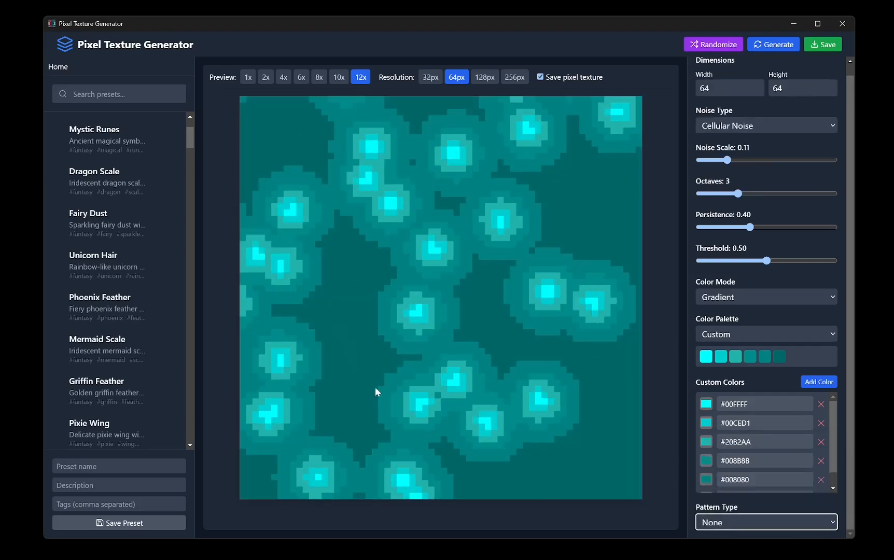
left_click(726, 521)
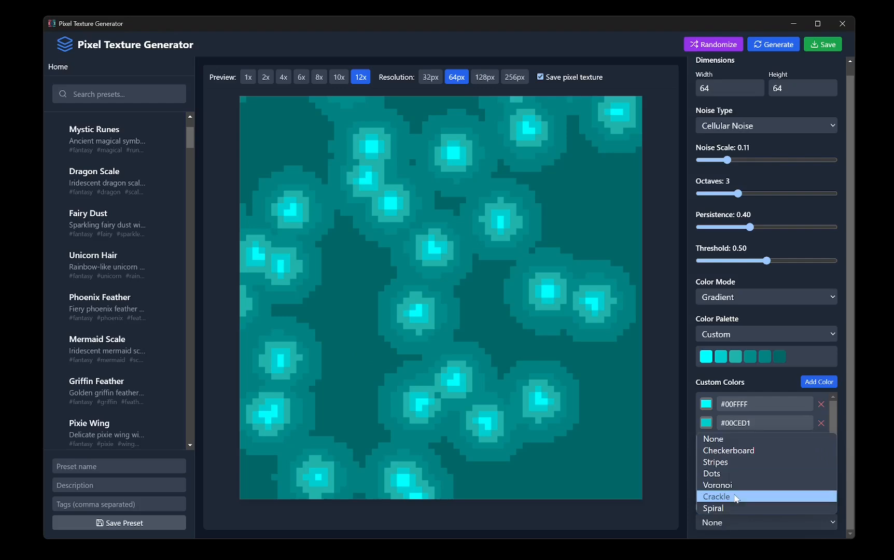
left_click(736, 497)
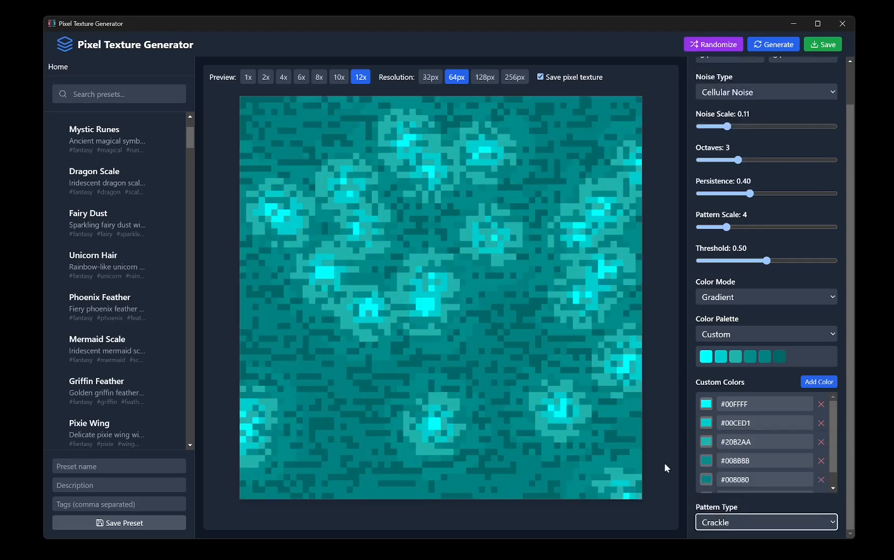
left_click(731, 522)
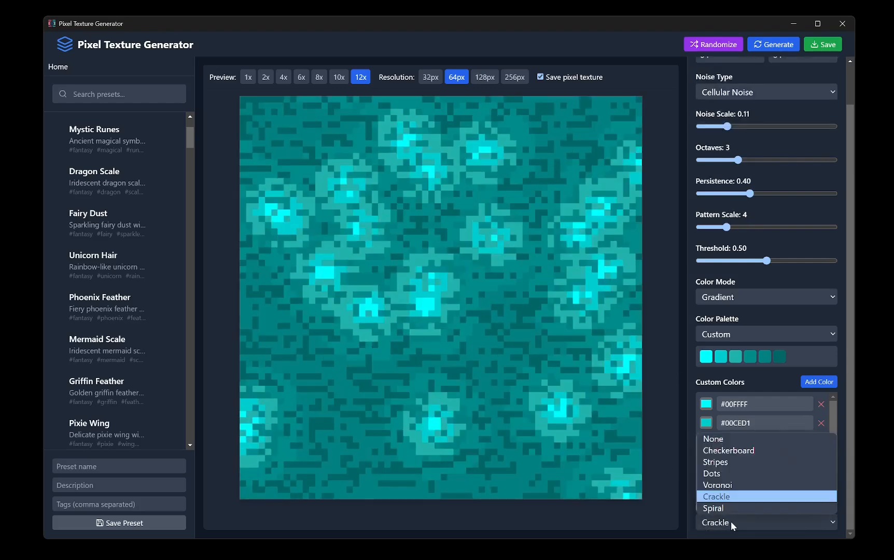
key("Escape")
left_click(739, 486)
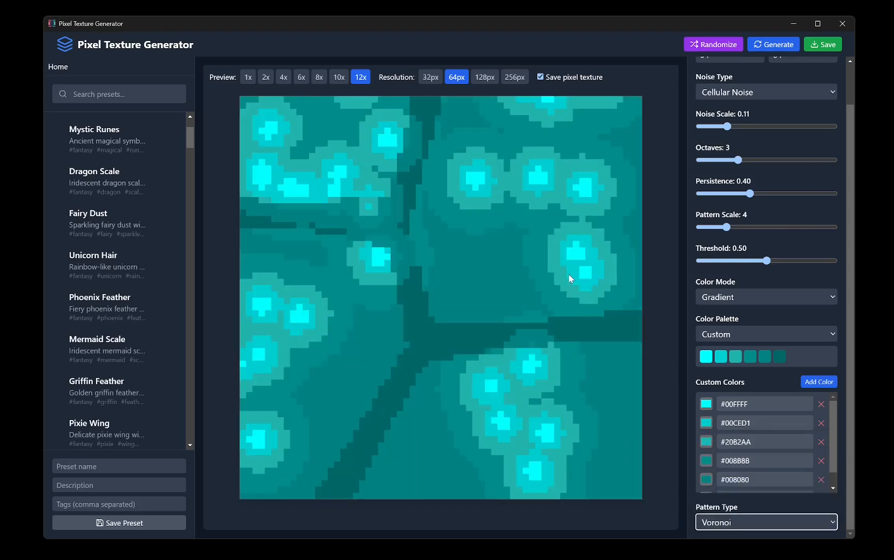
- Preview the texture at 1x size and return the preview to 12x
left_click(247, 78)
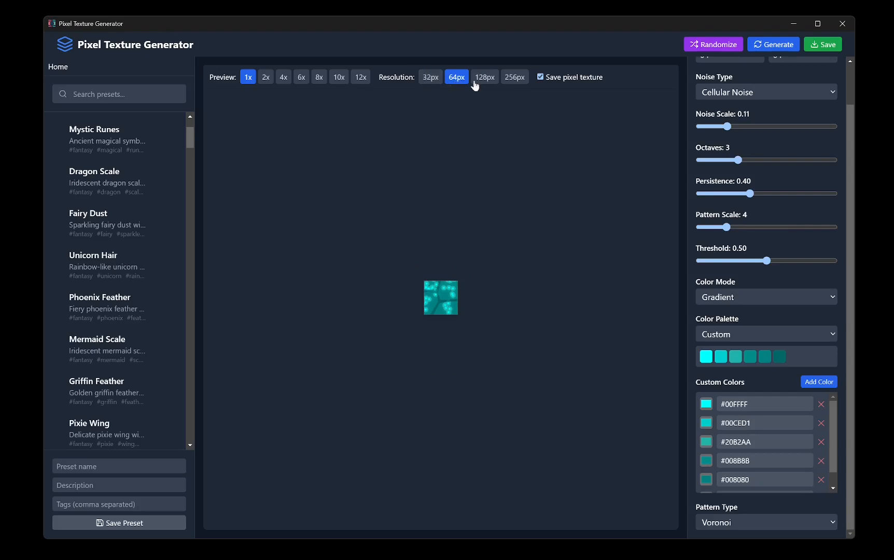
scroll(775, 128, "up", 1)
scroll(775, 129, "up", 1)
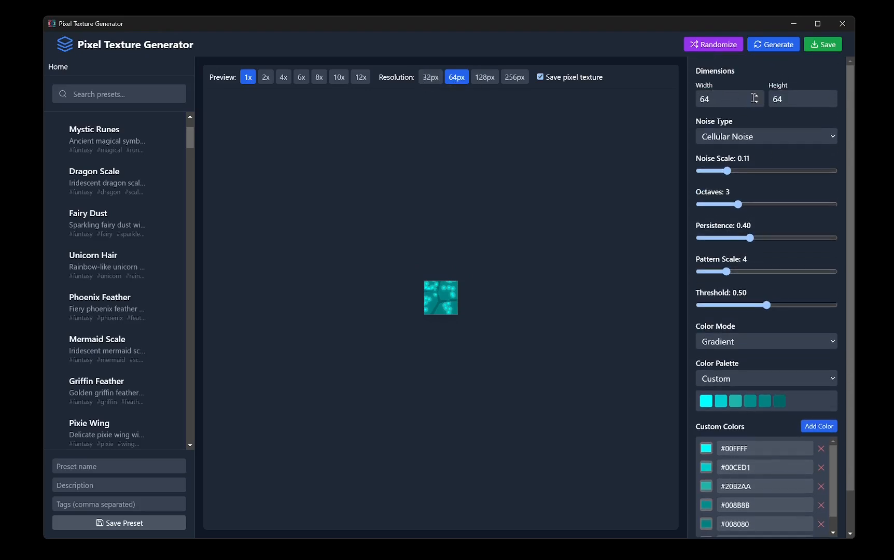
left_click(361, 77)
- Load the Carbon preset from the Other presets and change its color palette to Endesga 8
mouse_move(150, 363)
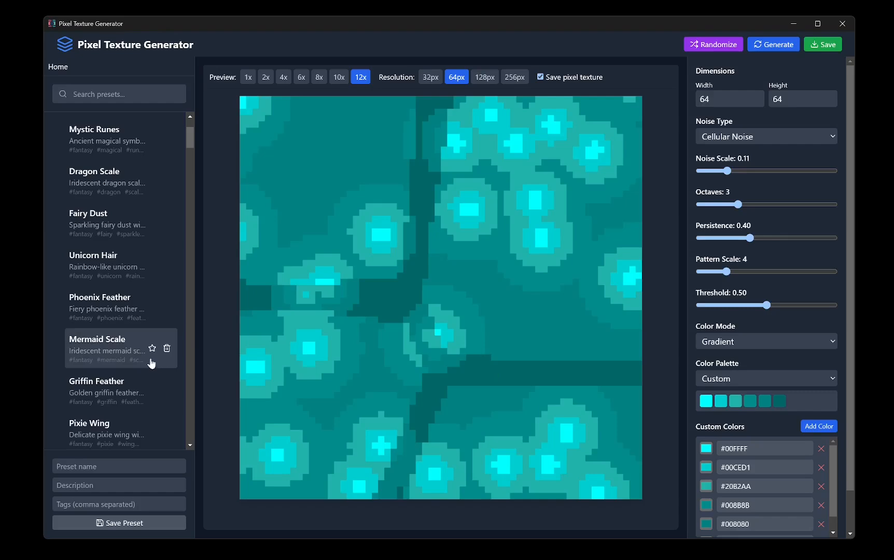
mouse_move(125, 450)
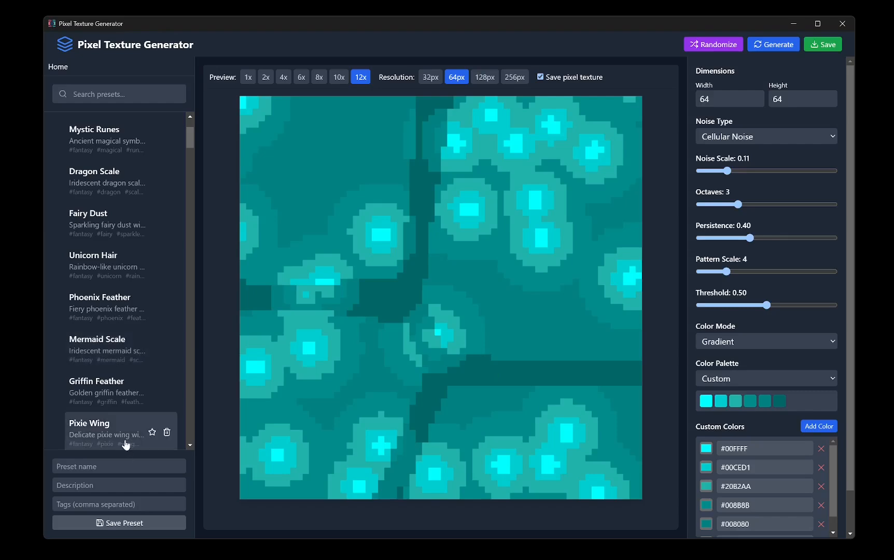
scroll(118, 384, "down", 15)
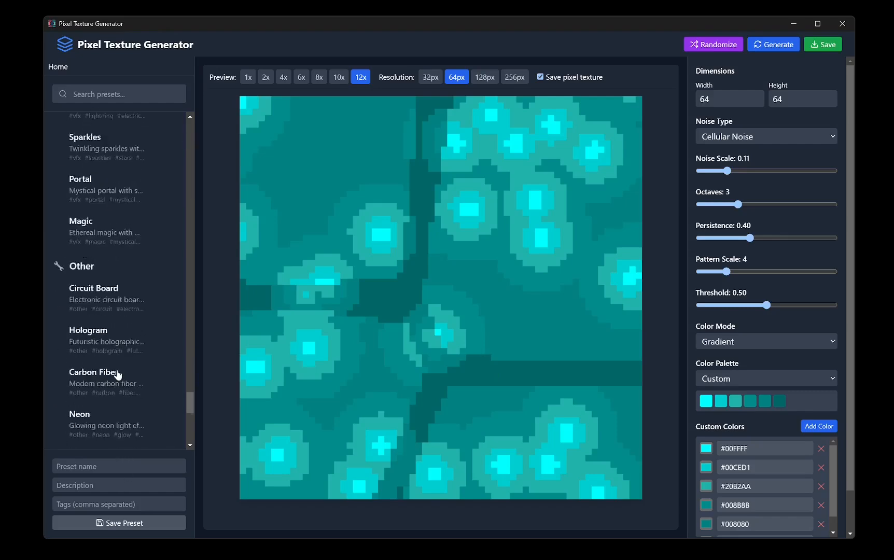
scroll(117, 374, "down", 5)
mouse_move(110, 236)
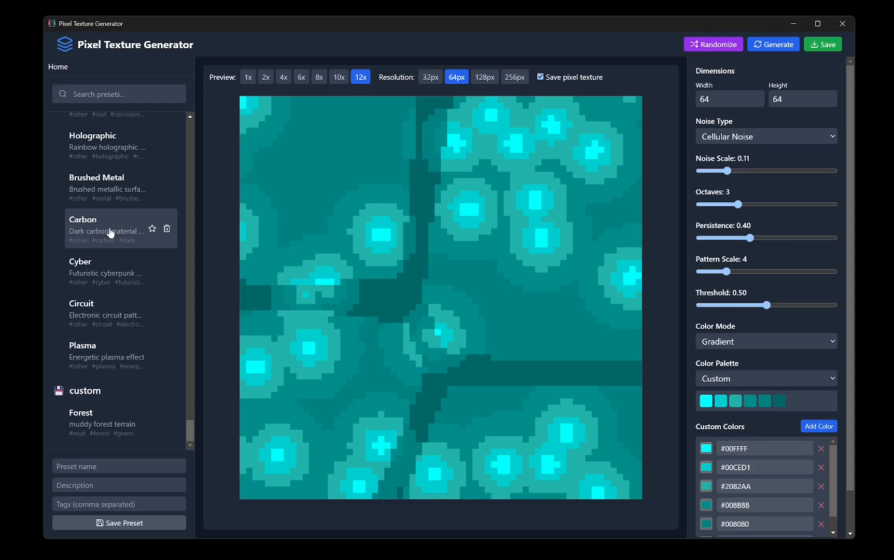
left_click(110, 232)
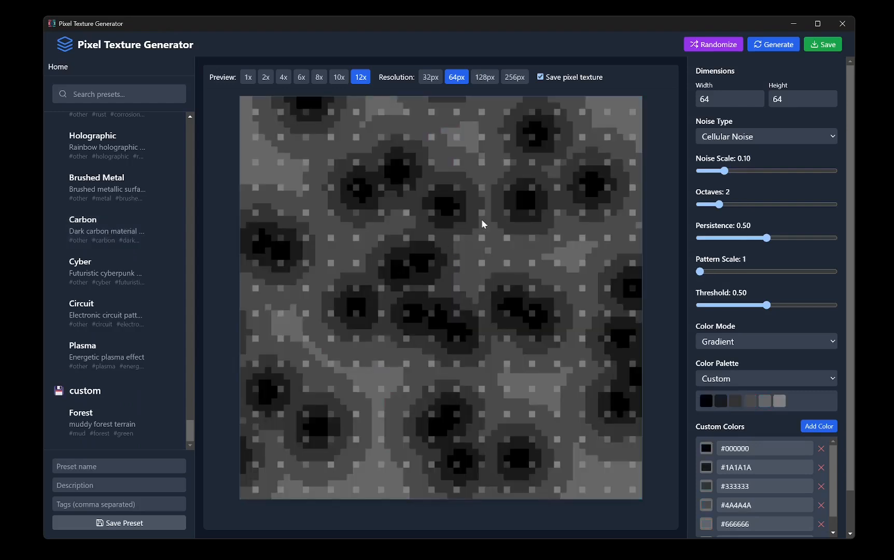
left_click(773, 380)
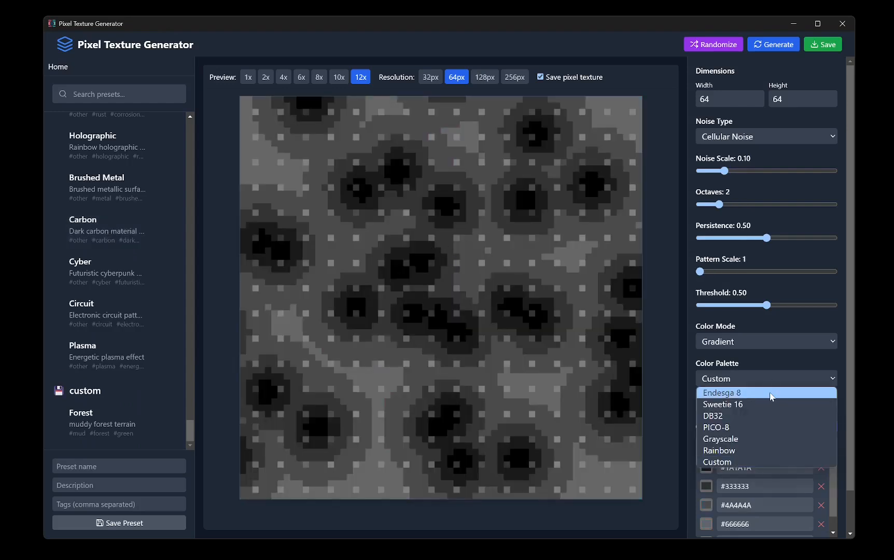
left_click(771, 394)
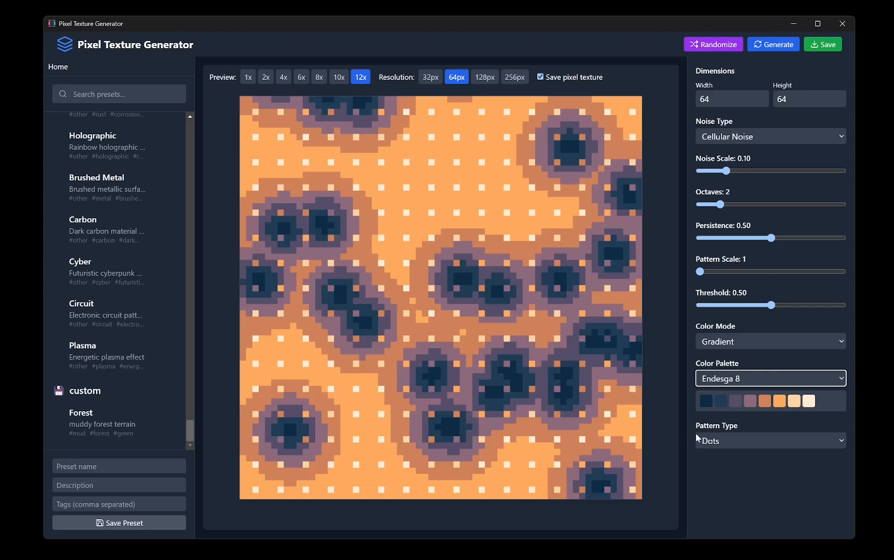
- Try the pattern types Crackle, Spiral and Checkerboard on the Carbon texture, and set the pattern type to None
left_click(715, 442)
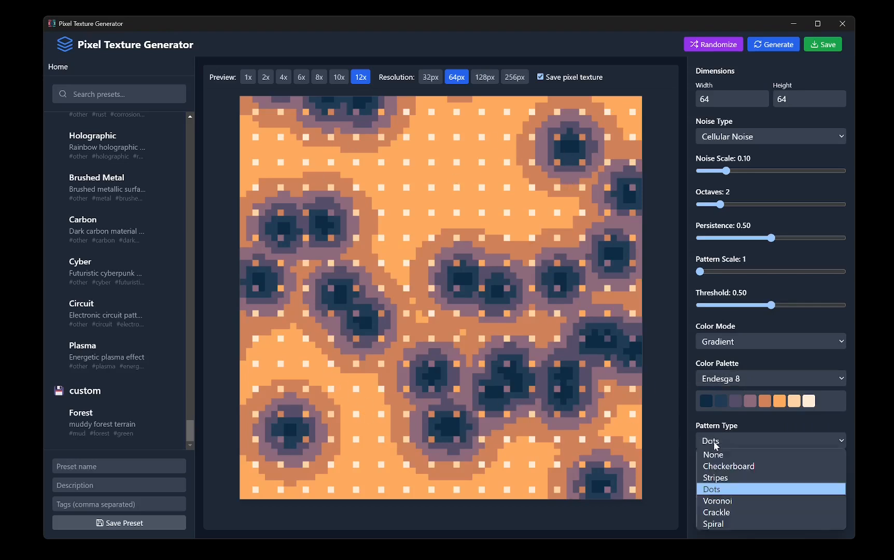
left_click(728, 513)
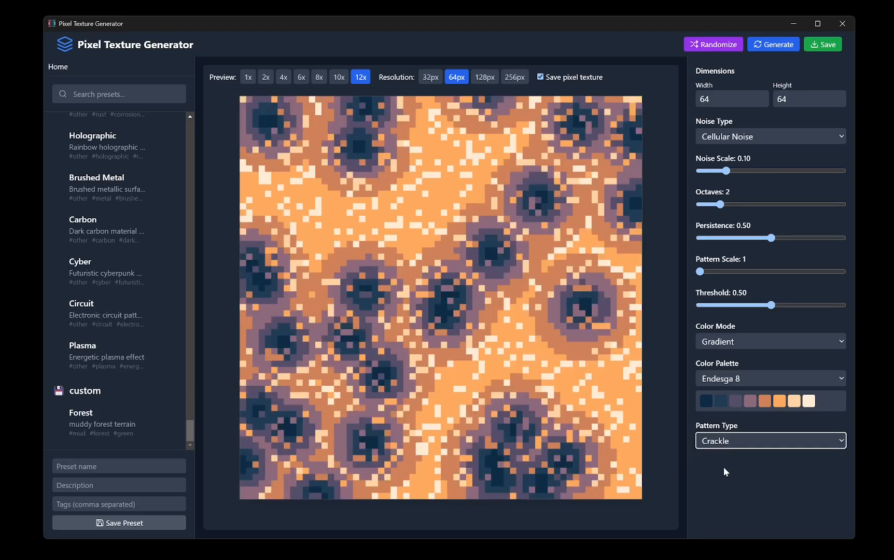
left_click(729, 442)
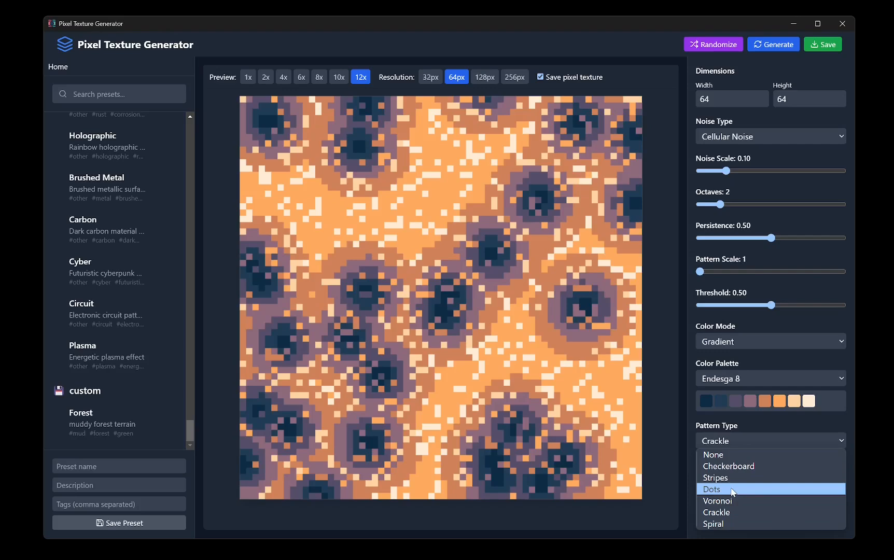
left_click(726, 523)
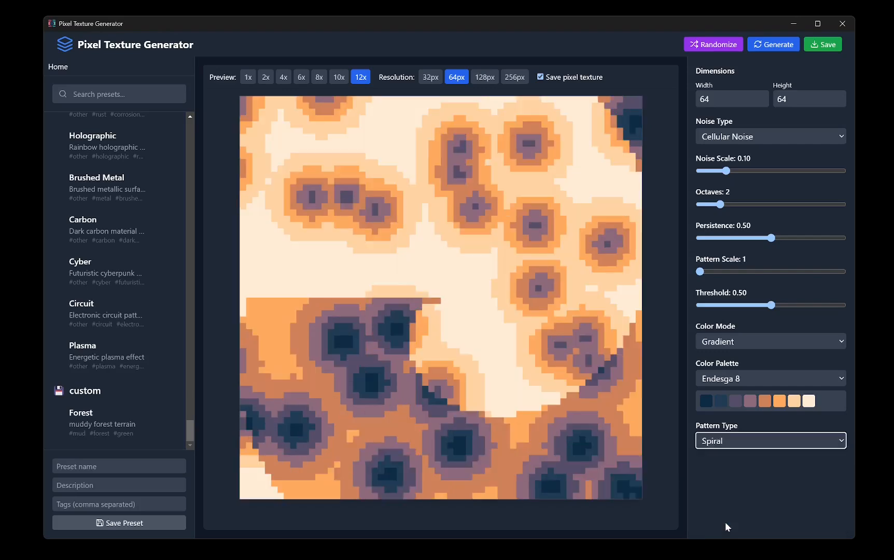
left_click(728, 440)
left_click(733, 465)
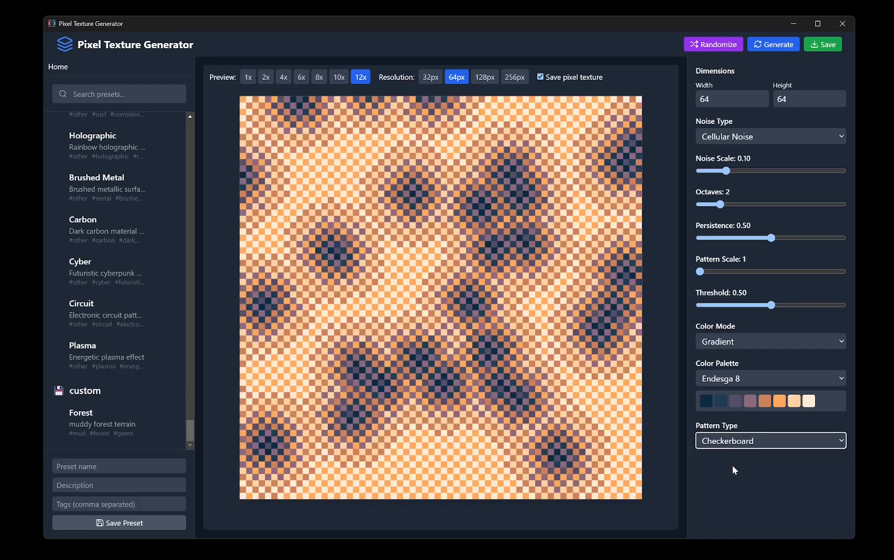
left_click(734, 445)
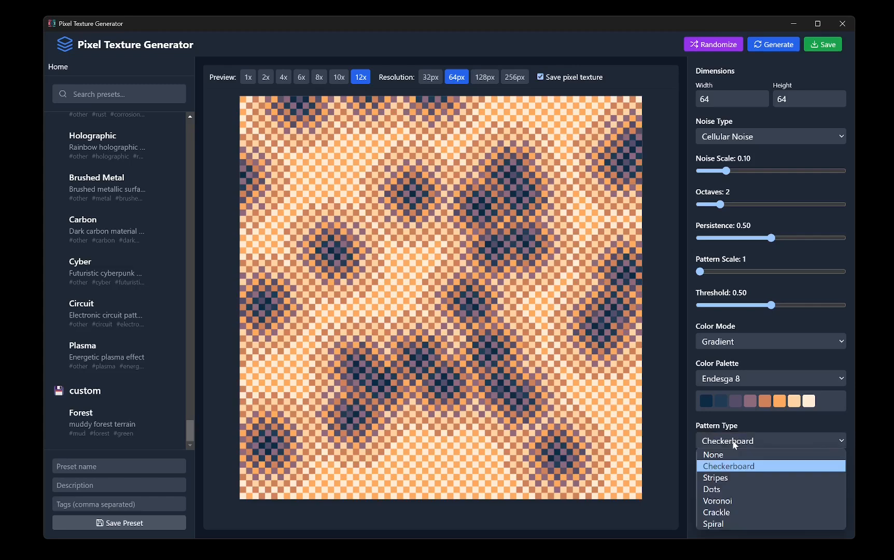
left_click(729, 452)
- Set the texture's octaves to 3 and noise scale to 0.05, and change its color palette to Sweetie 16
left_click_drag(723, 205, 741, 205)
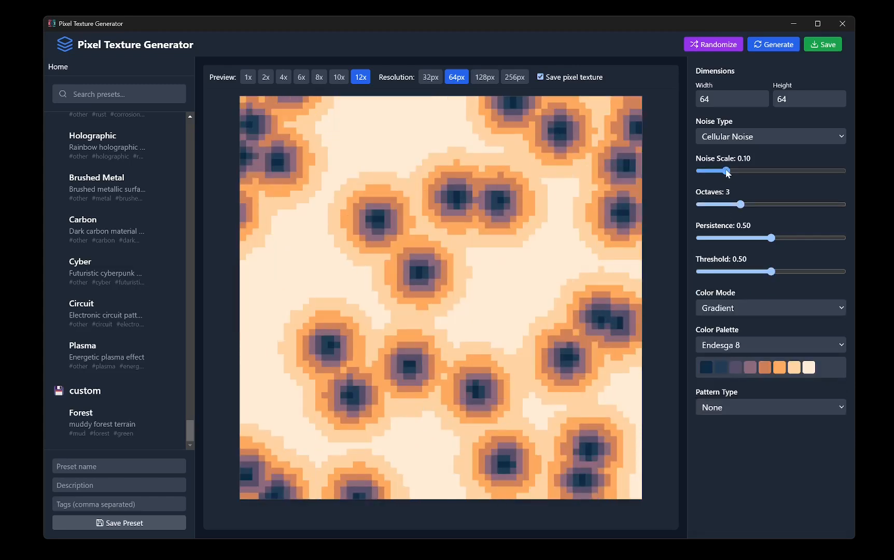
mouse_move(728, 174)
left_mouse_down()
mouse_move(766, 174)
mouse_move(713, 174)
left_mouse_up()
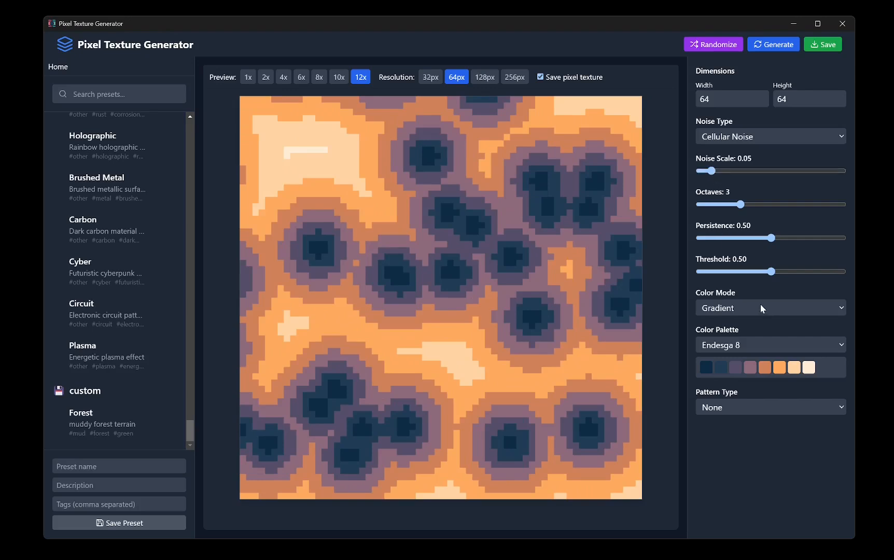
left_click(807, 346)
left_click(804, 370)
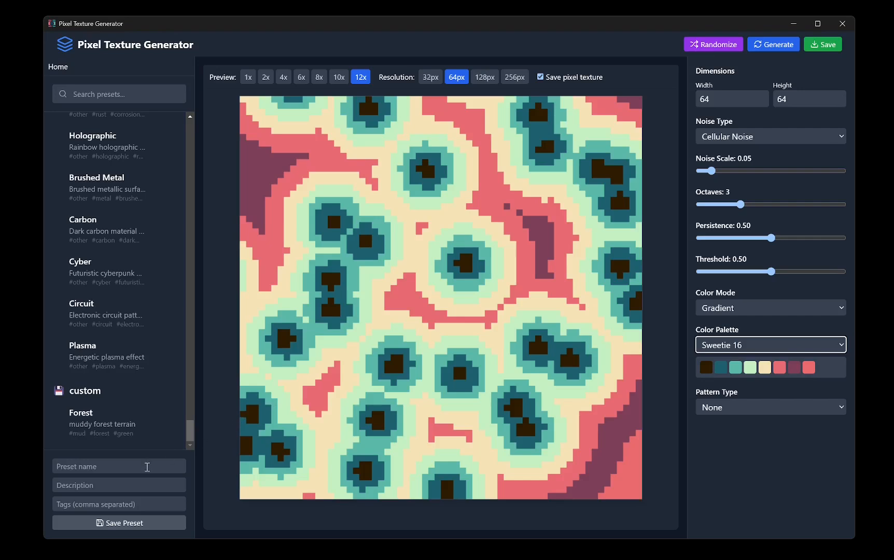
- Save the current settings as preset Forest2 with description "a new forest terrain" and tags mud, forest, brown
left_click(147, 467)
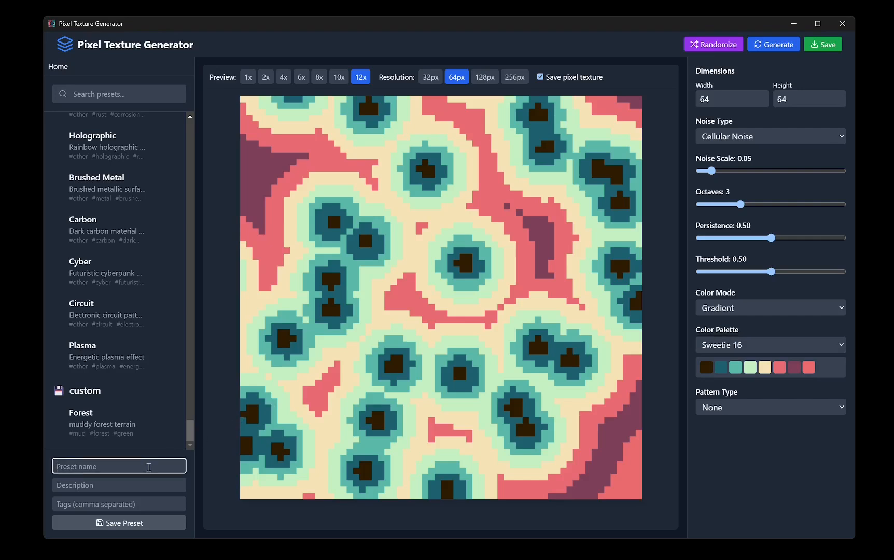
type("Forest")
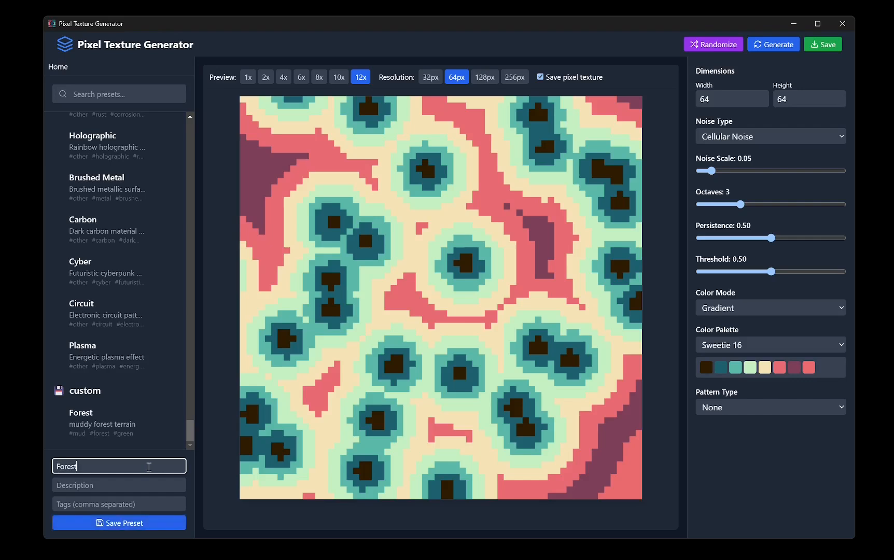
type("2")
left_click(79, 485)
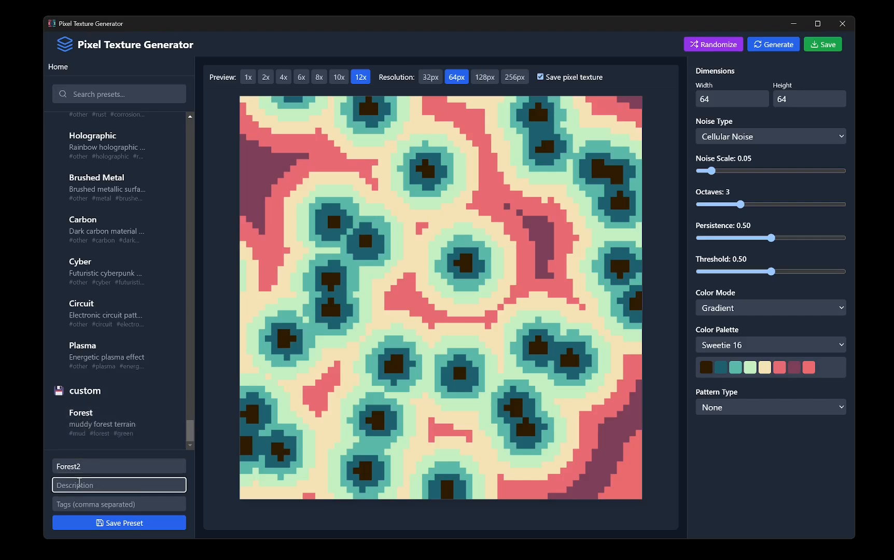
type("a new forest terrain")
left_click(88, 505)
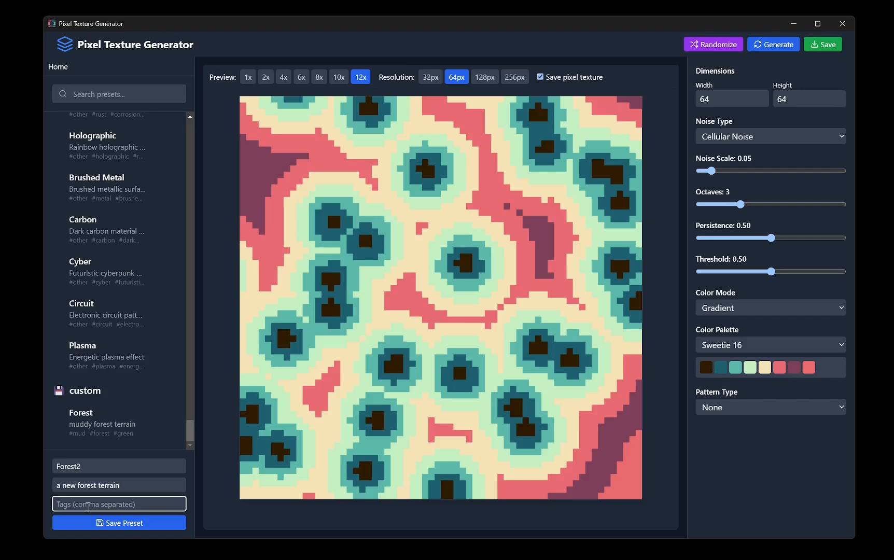
type("mud, forest, brown")
left_click(85, 529)
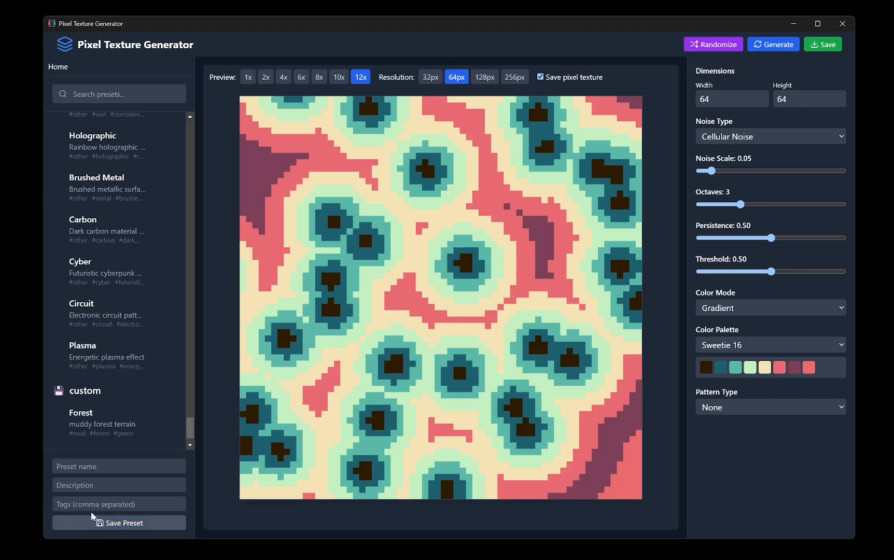
- Load the custom Forest preset, compare it with the Forest2 preset, and return to Forest
scroll(94, 439, "down", 1)
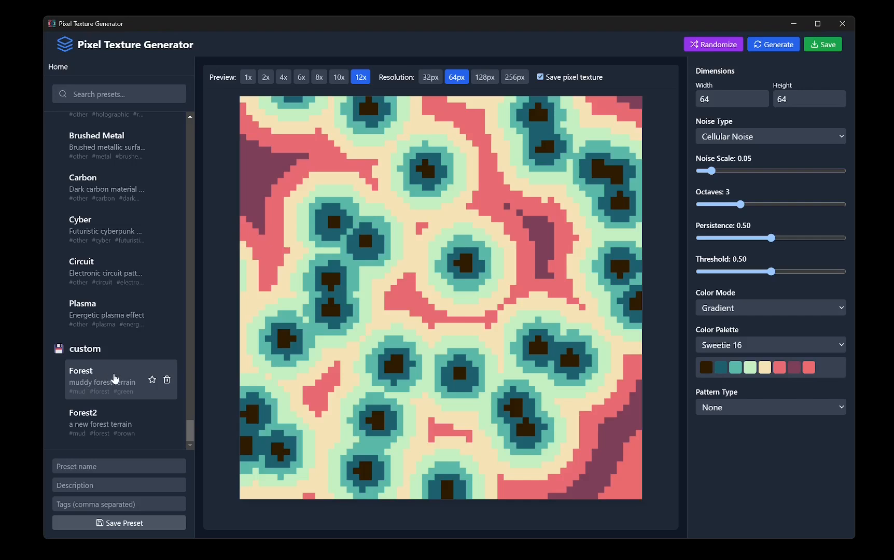
left_click(115, 380)
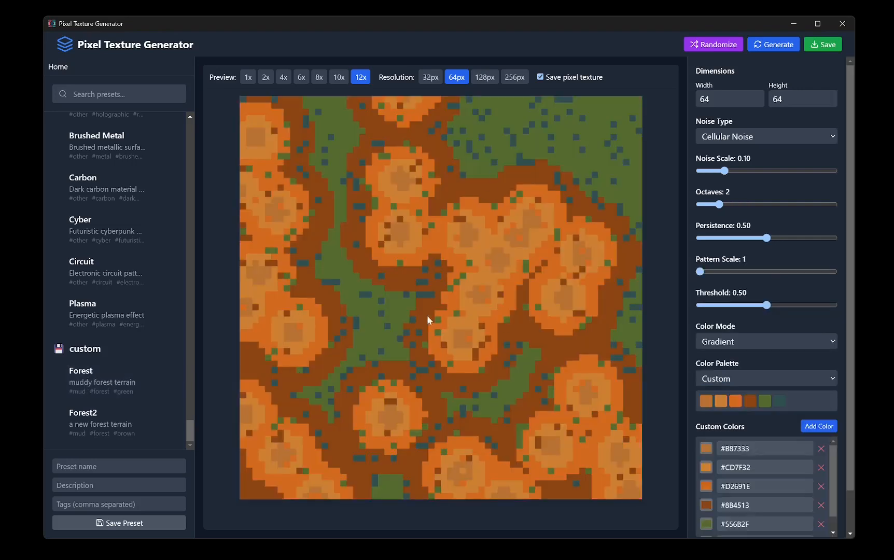
left_click(92, 429)
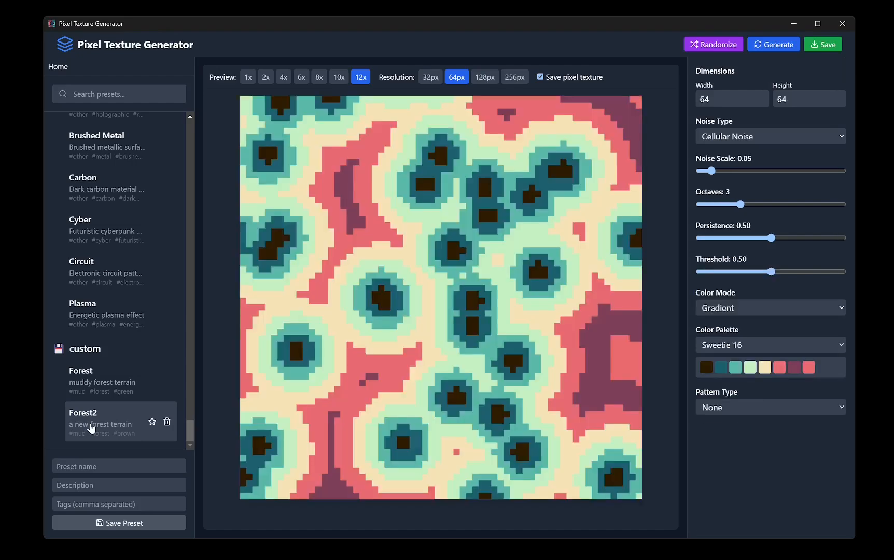
left_click(106, 379)
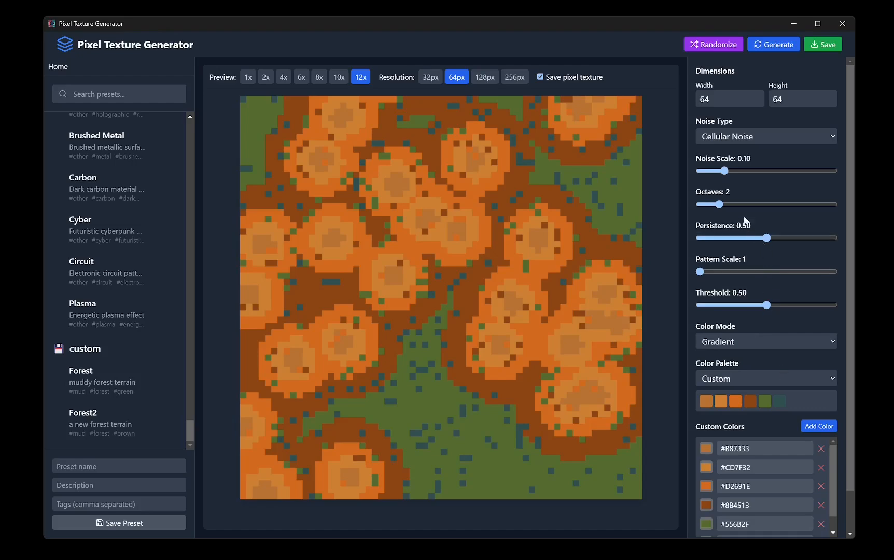
- Generate several new variations of the Forest texture with the same settings
mouse_move(719, 204)
left_mouse_down()
mouse_move(781, 205)
mouse_move(720, 205)
left_mouse_up()
left_click(773, 46)
left_click(774, 47)
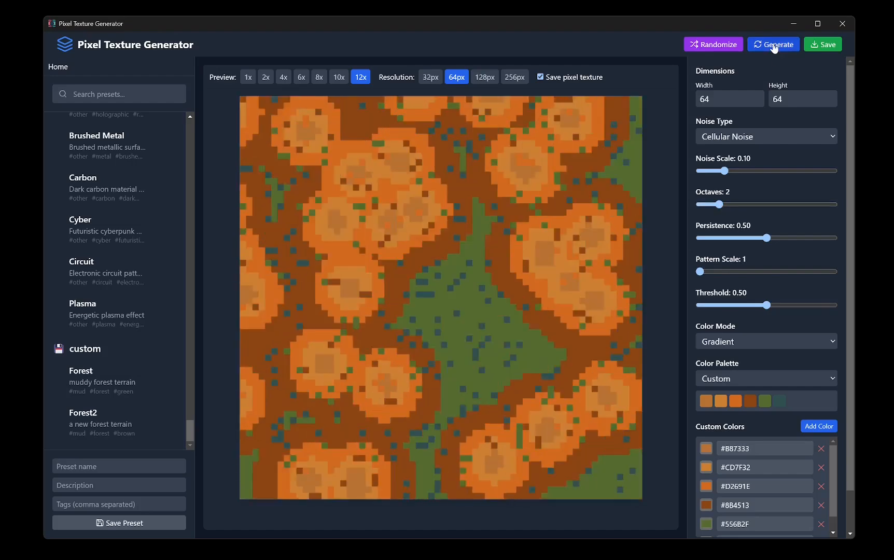
left_click(774, 47)
left_click(774, 47)
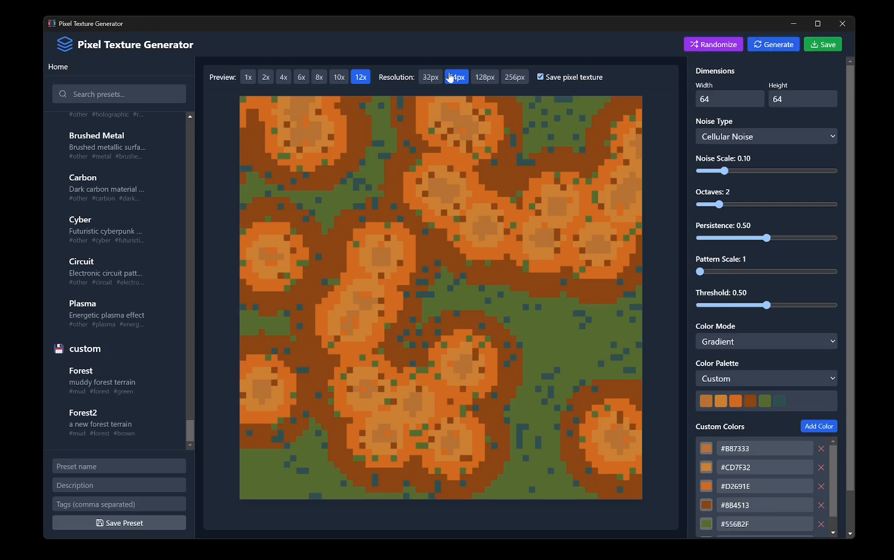
- Randomize the texture settings several times and set the noise scale of the PICO-8 stripes texture to 0.08
left_click(711, 47)
left_click(712, 47)
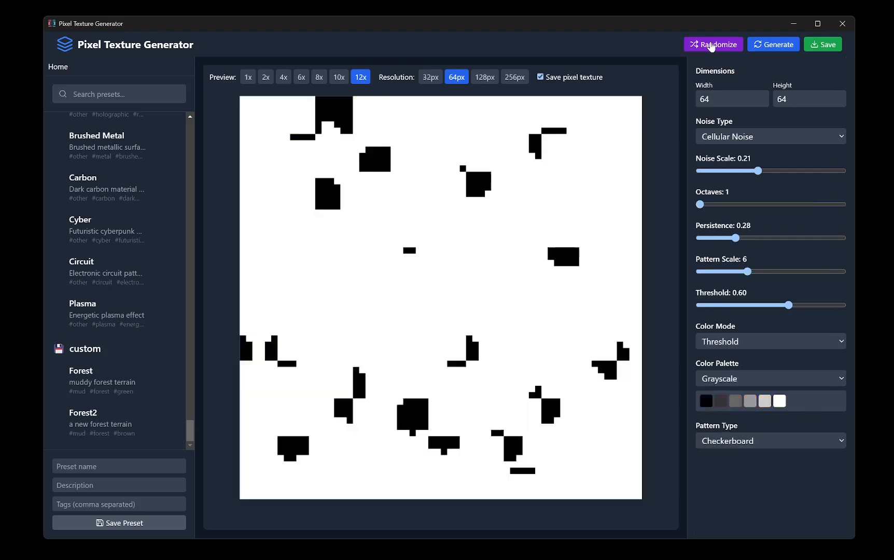
left_click(712, 46)
left_click(712, 46)
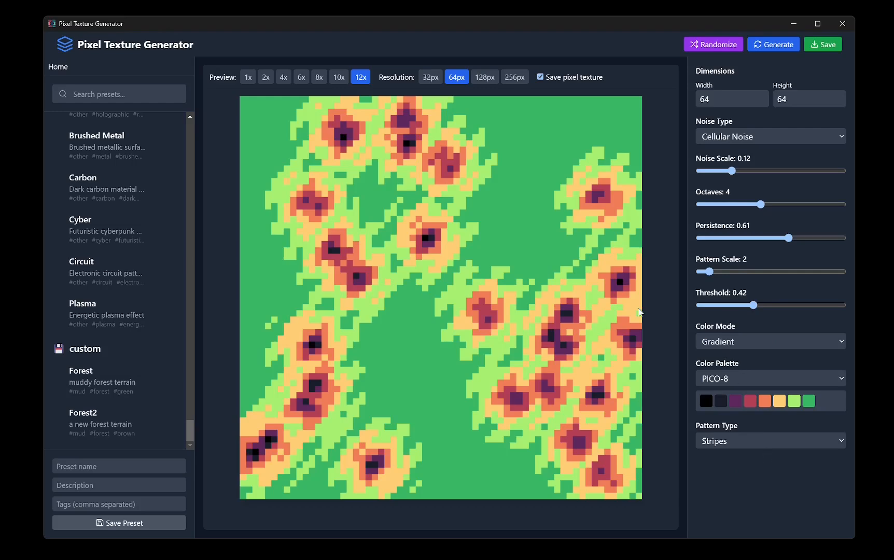
mouse_move(732, 170)
left_mouse_down()
mouse_move(780, 171)
mouse_move(720, 171)
left_mouse_up()
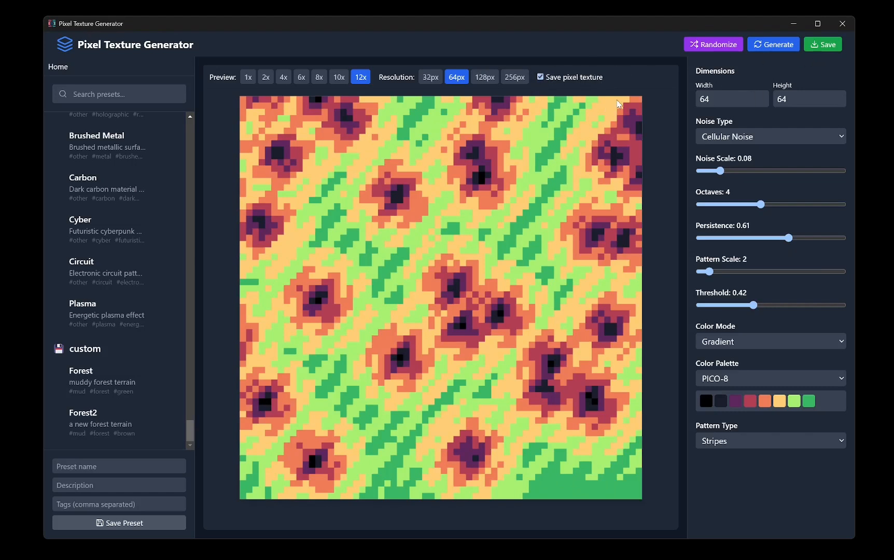
- Turn off the Save pixel texture option and save the texture to the Desktop as a PNG image named pixel-texture
left_click(541, 78)
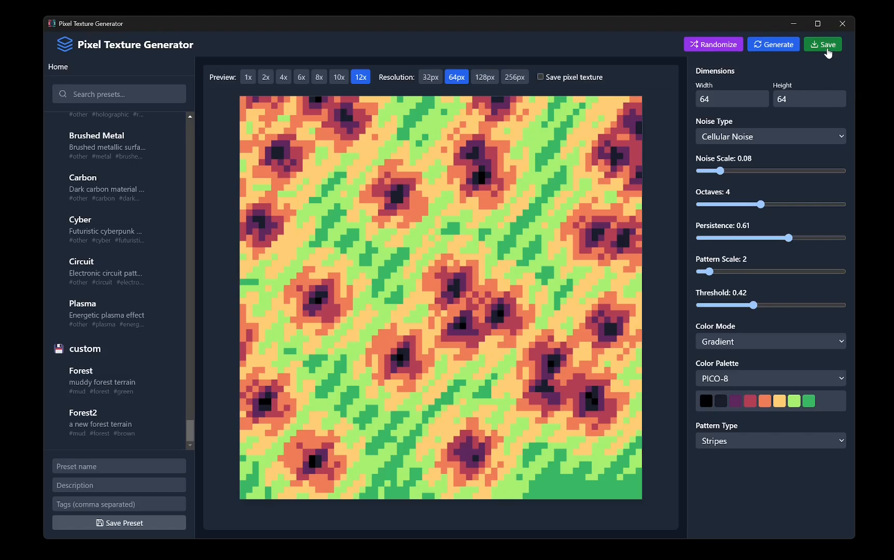
left_click(825, 45)
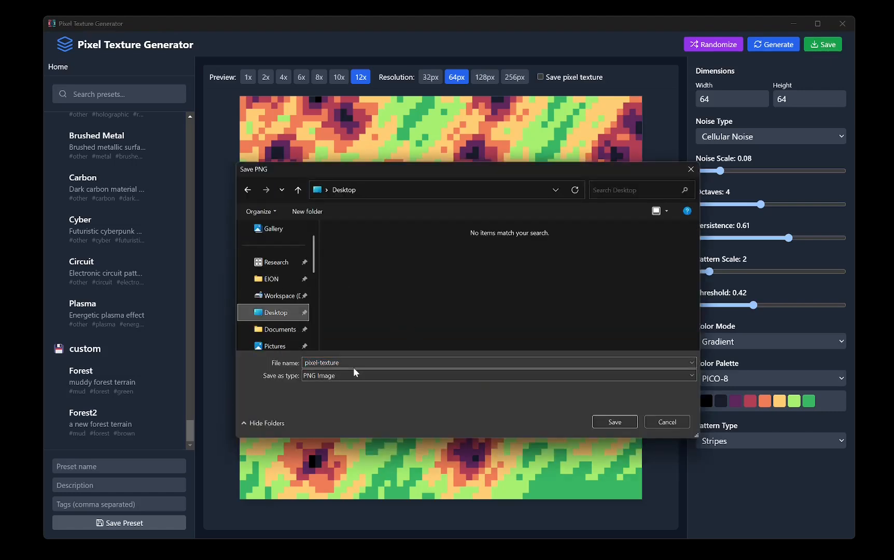
left_click(615, 422)
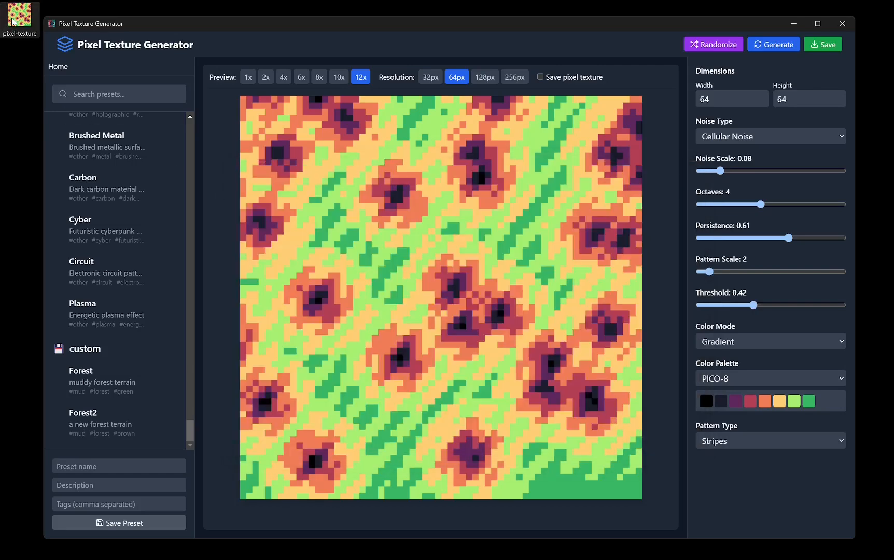
- Open the saved pixel-texture image from the desktop in the image viewer
double_click(12, 22)
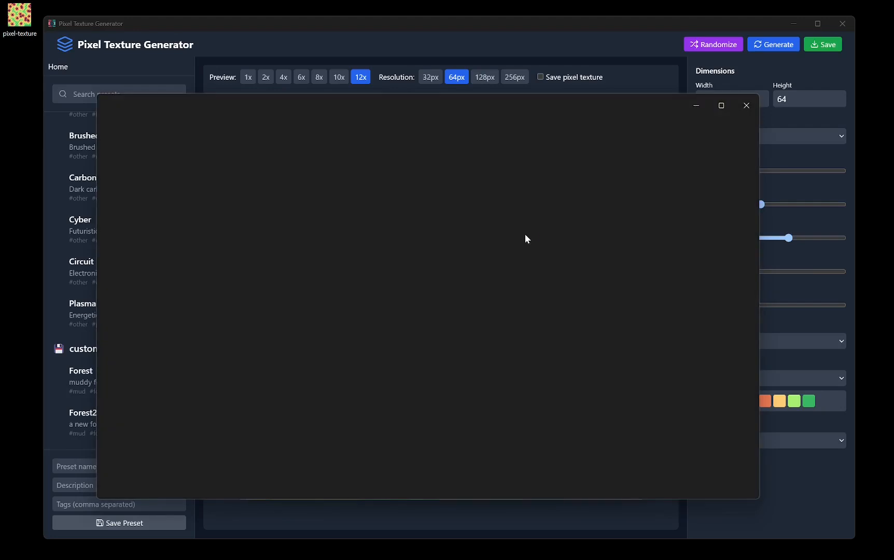